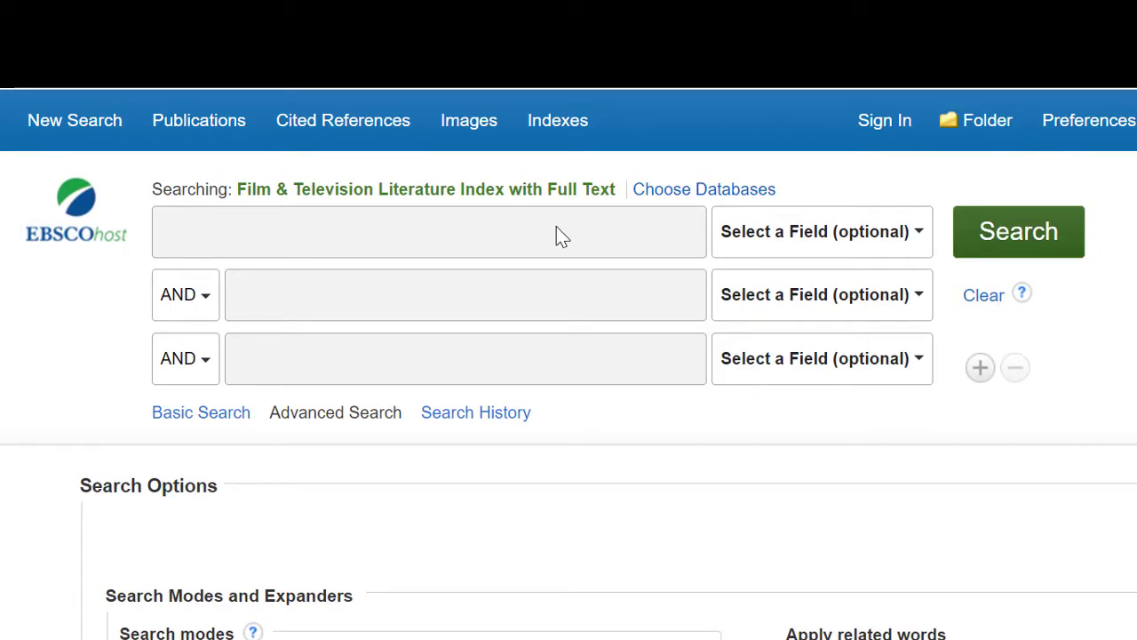
- Enter 'Reality television programs' and 'social media' as the two AND-joined search terms
click(767, 245)
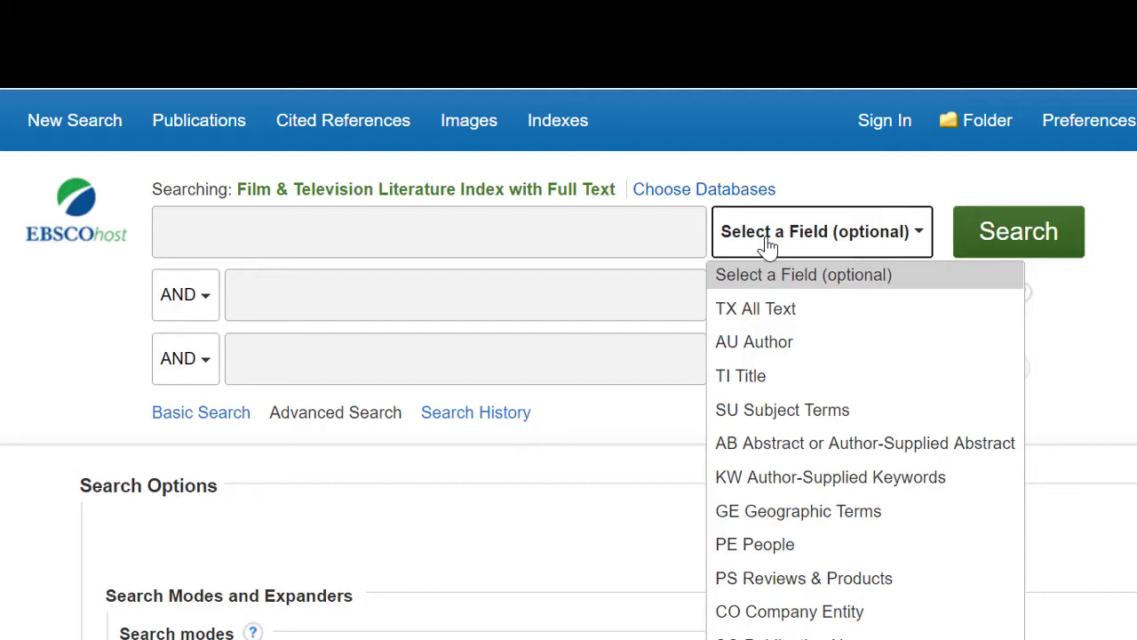
click(768, 245)
click(667, 242)
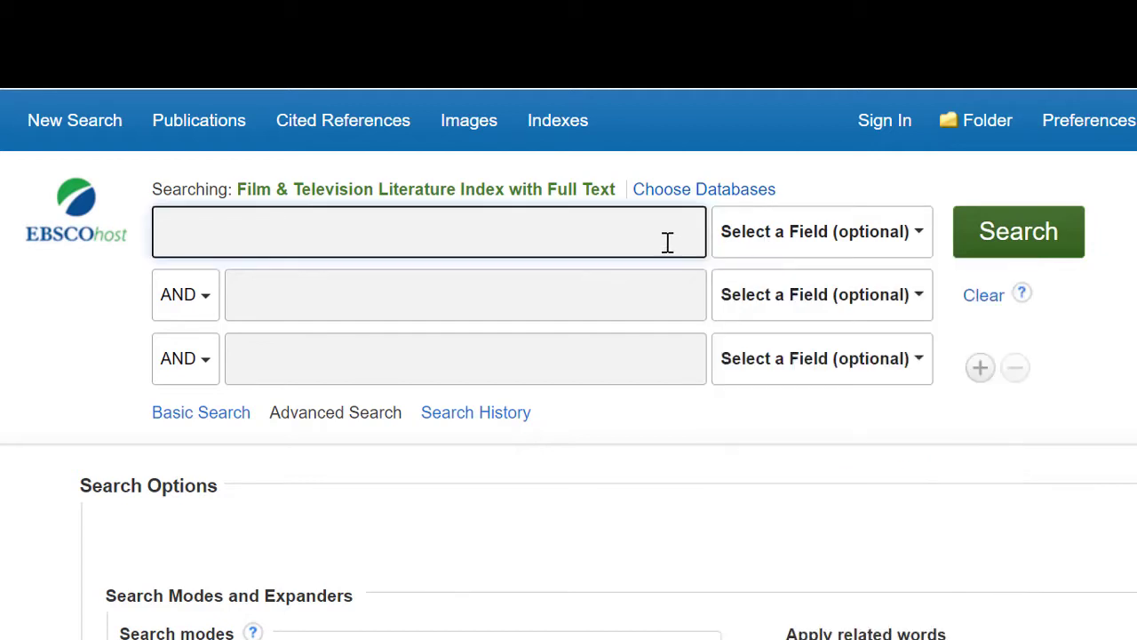
text(Reality t)
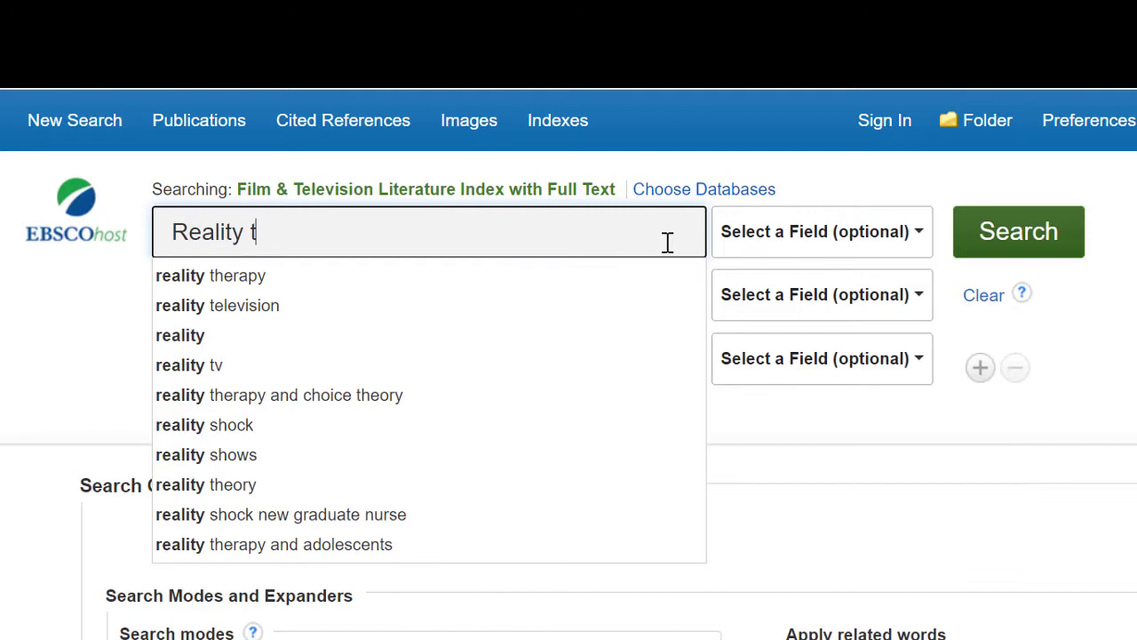
text(elev)
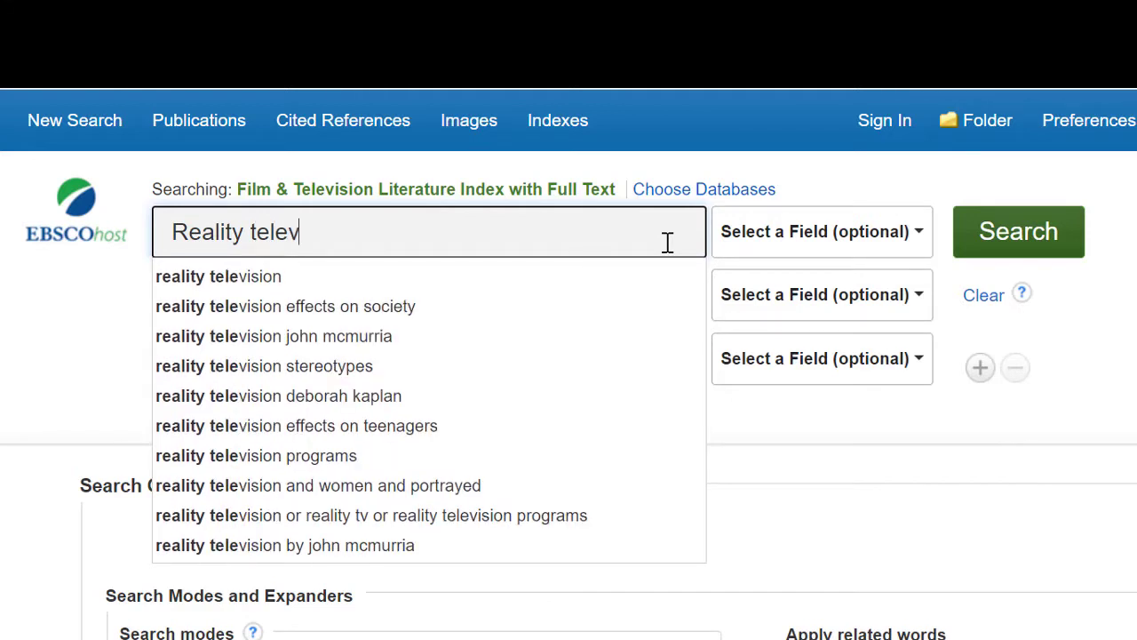
text(ision programs)
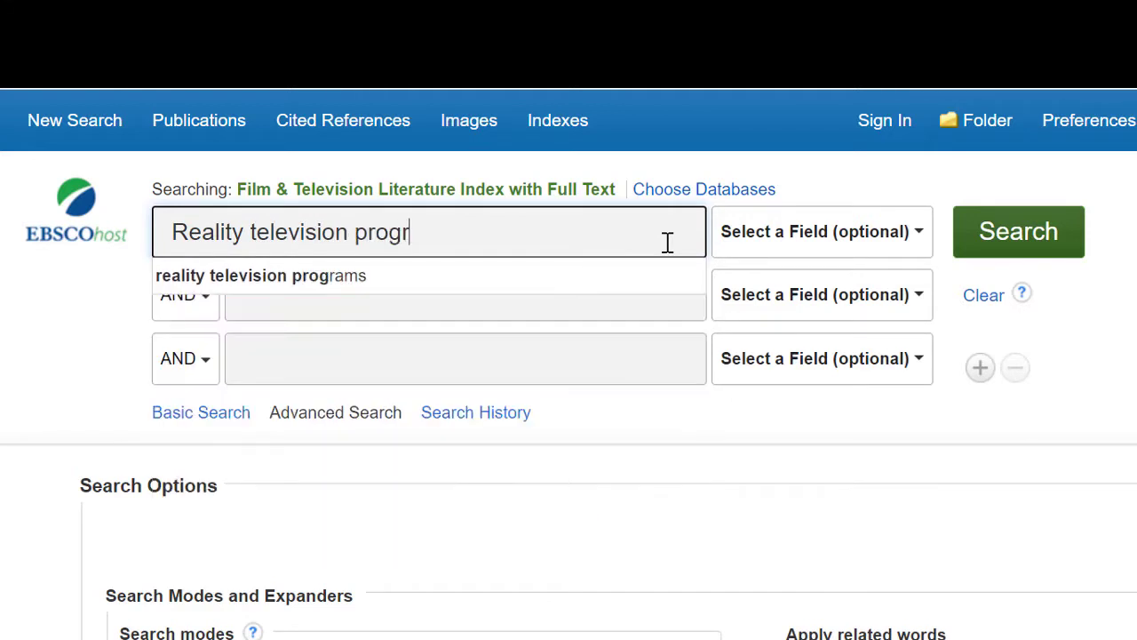
click(628, 308)
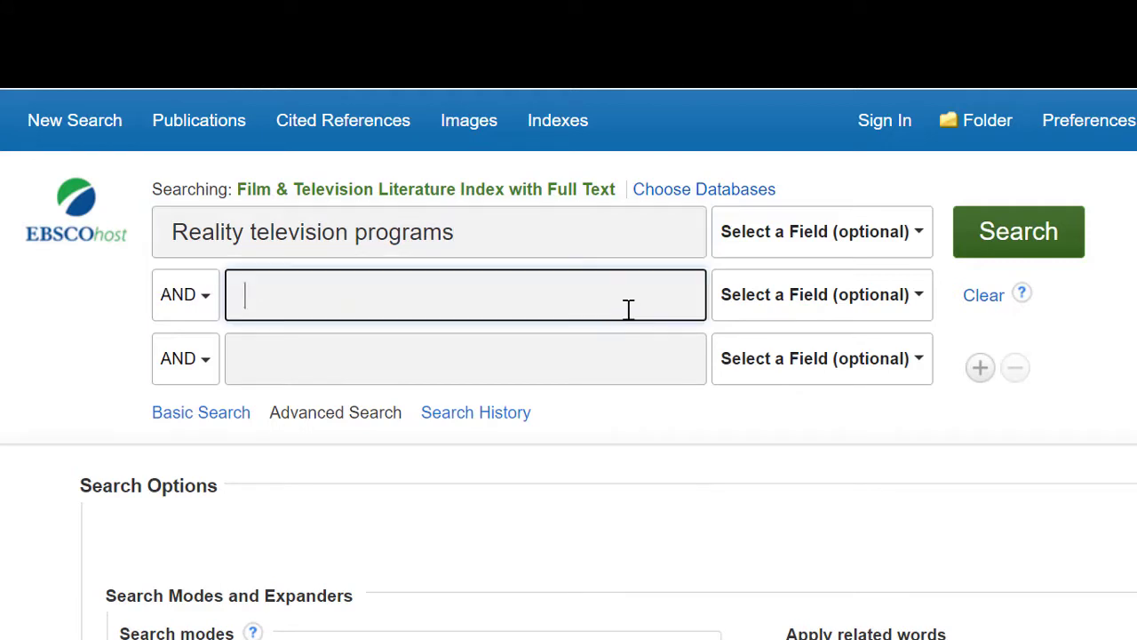
text(social media)
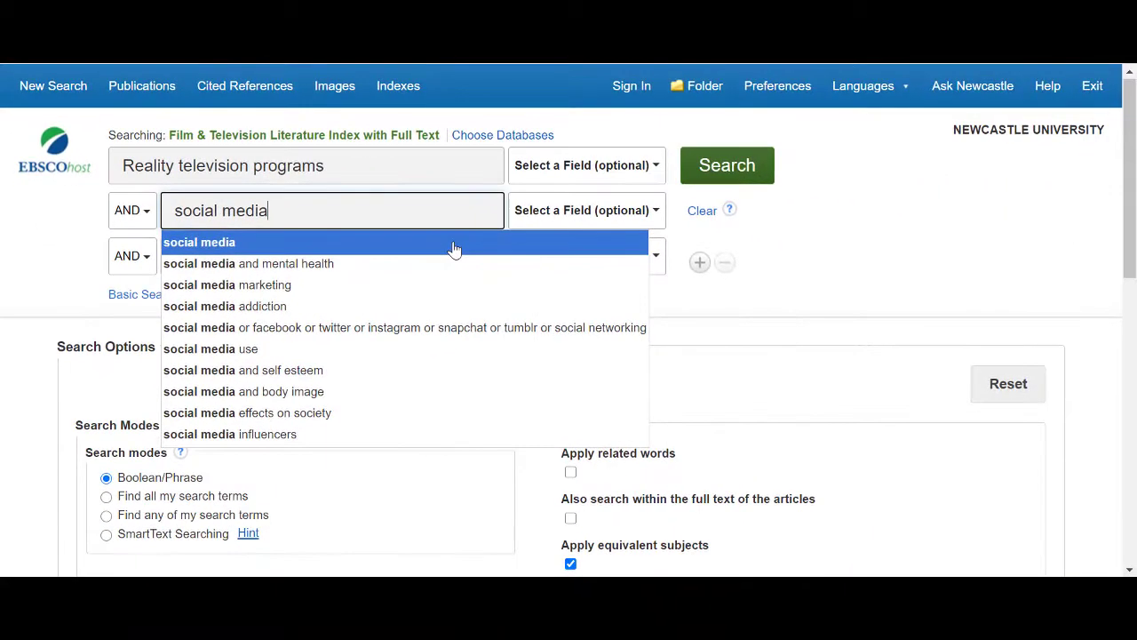
click(453, 241)
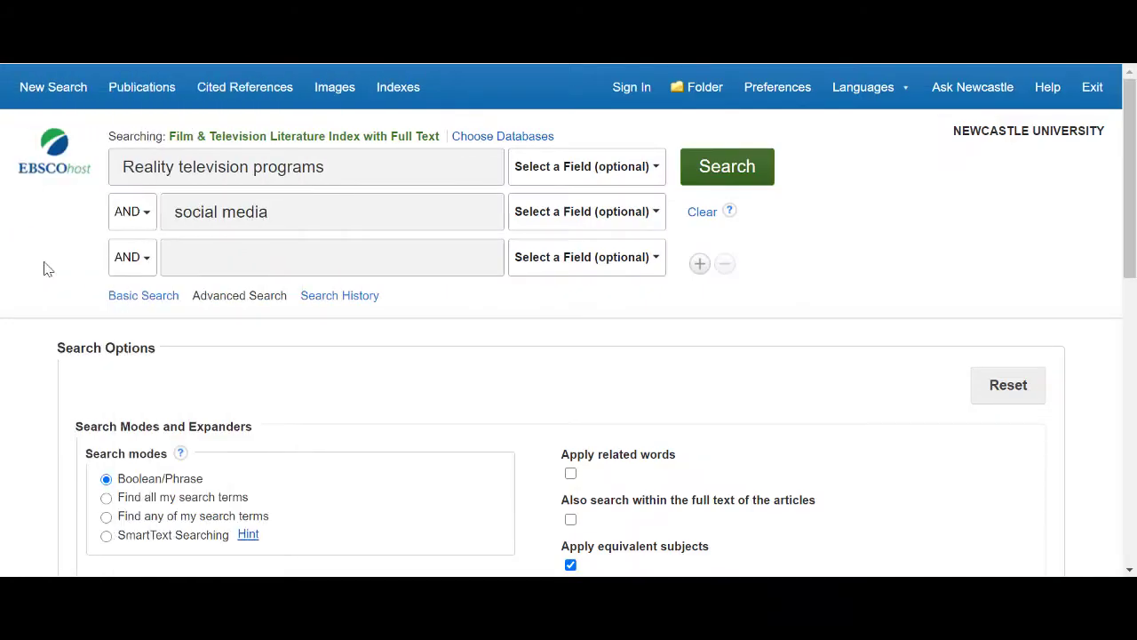
- Apply the Peer Reviewed limiter to the search, returning 20 results
scroll(48, 269, down, 3)
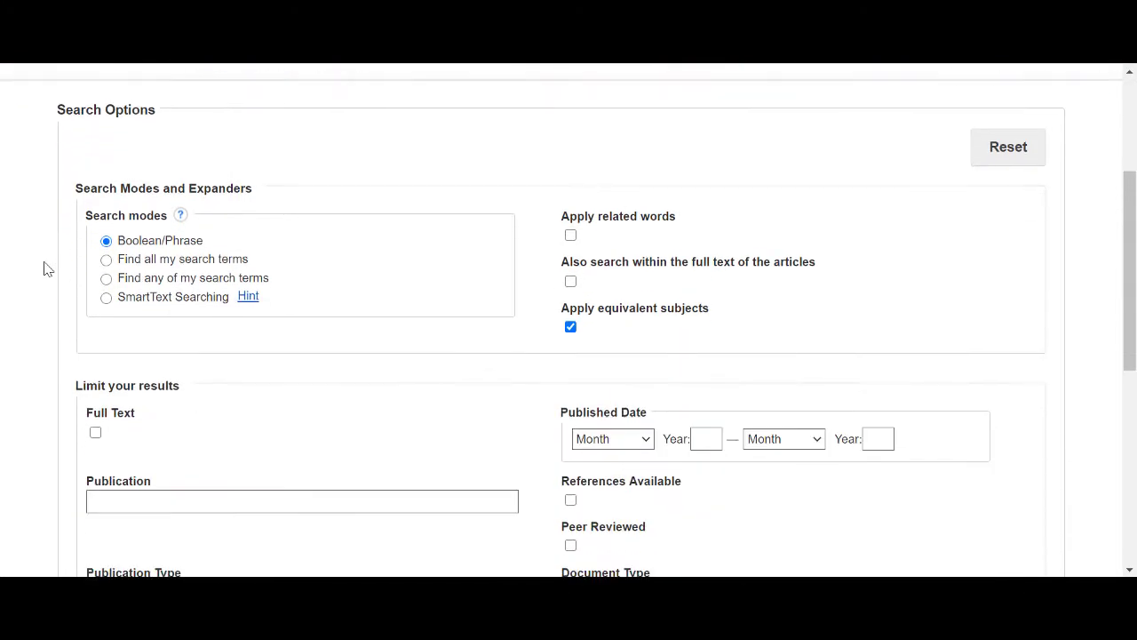
scroll(48, 270, down, 3)
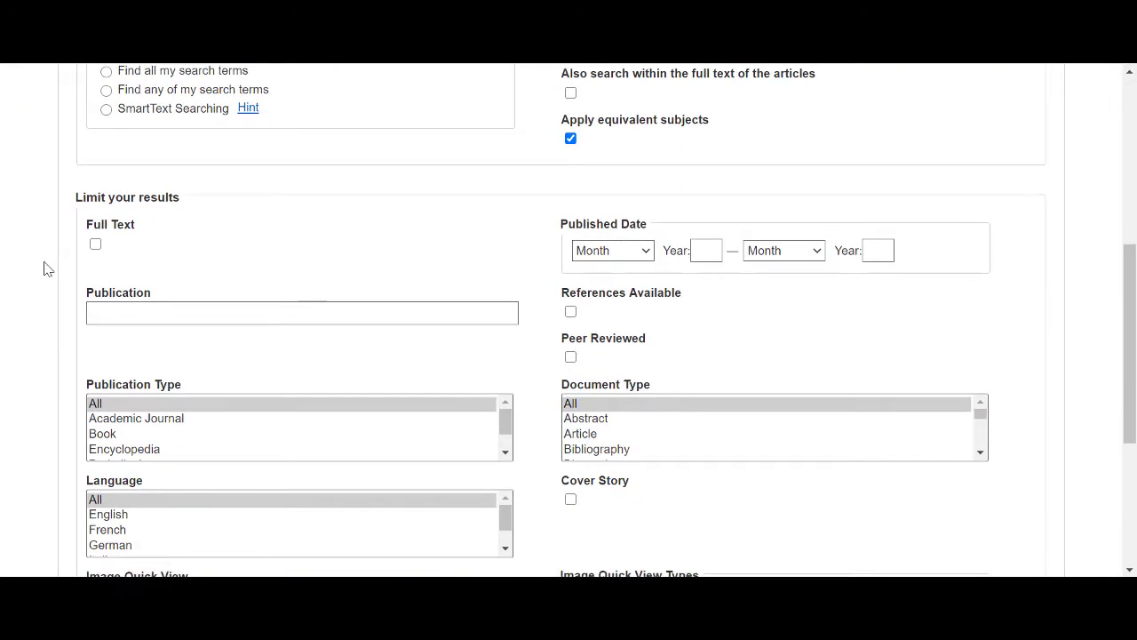
scroll(48, 270, down, 1)
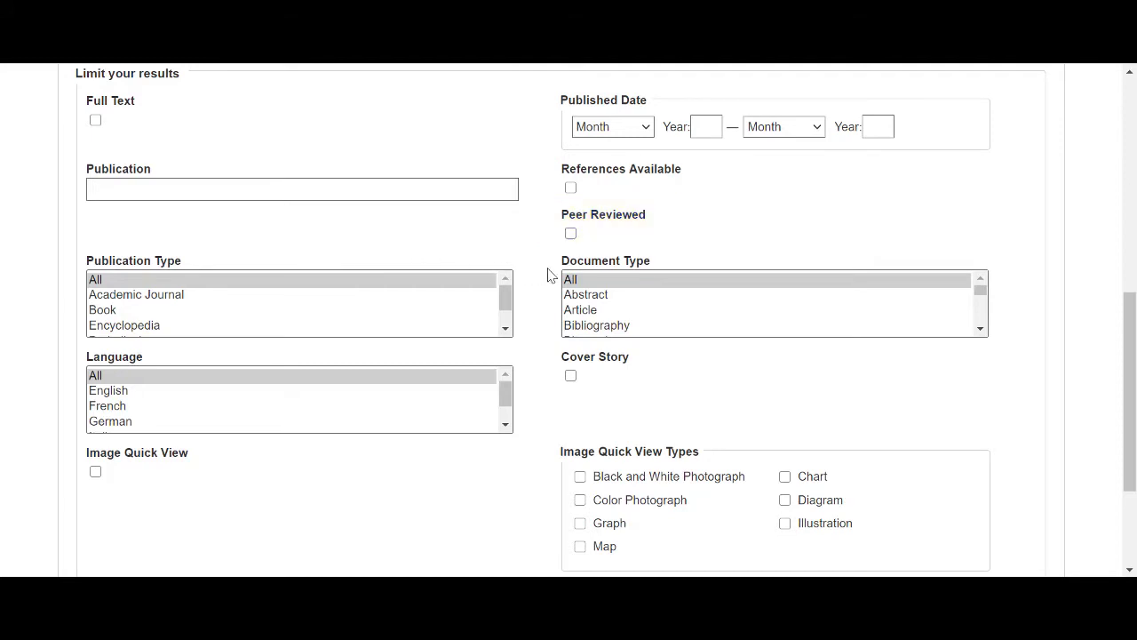
click(570, 234)
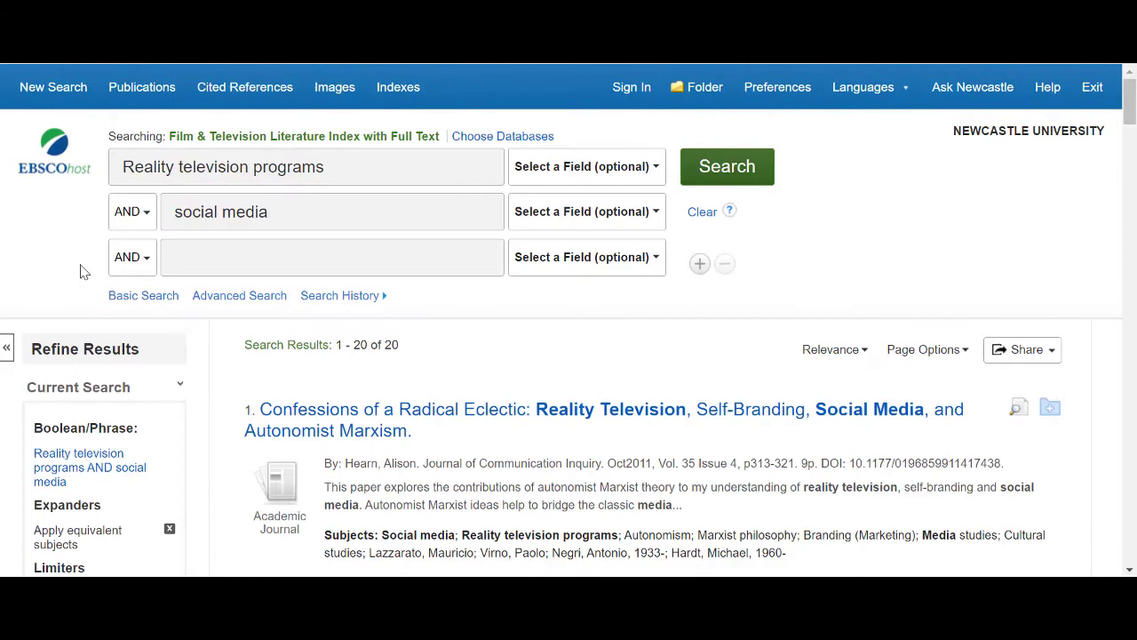
- Change the Publication Date start year from 2006 to 2010, leaving 14 articles
scroll(80, 271, down, 3)
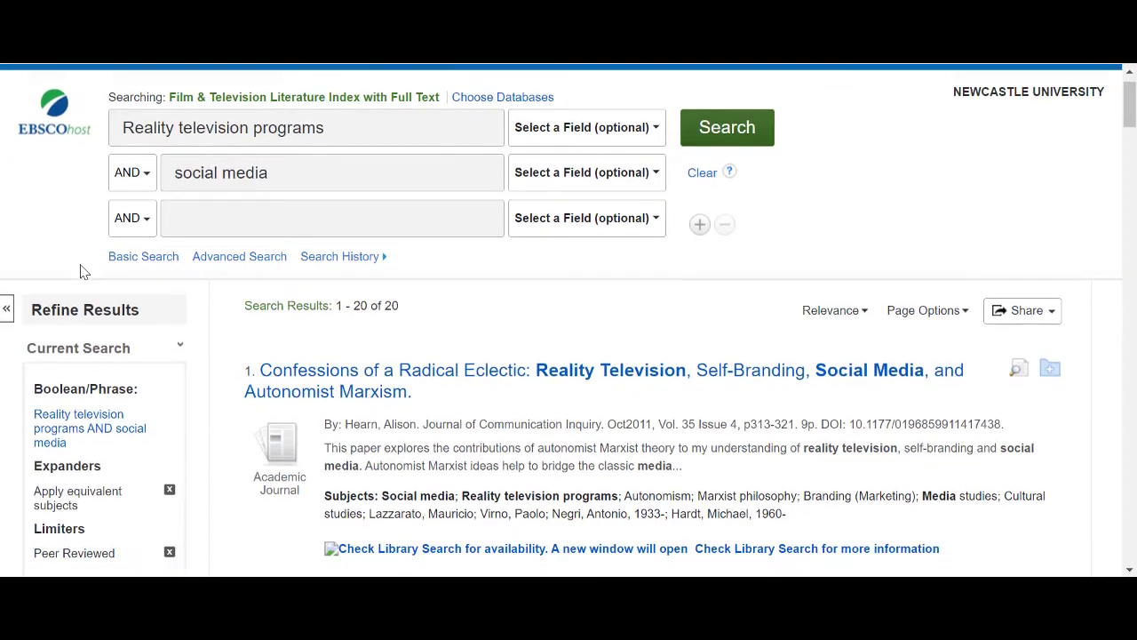
scroll(80, 271, down, 2)
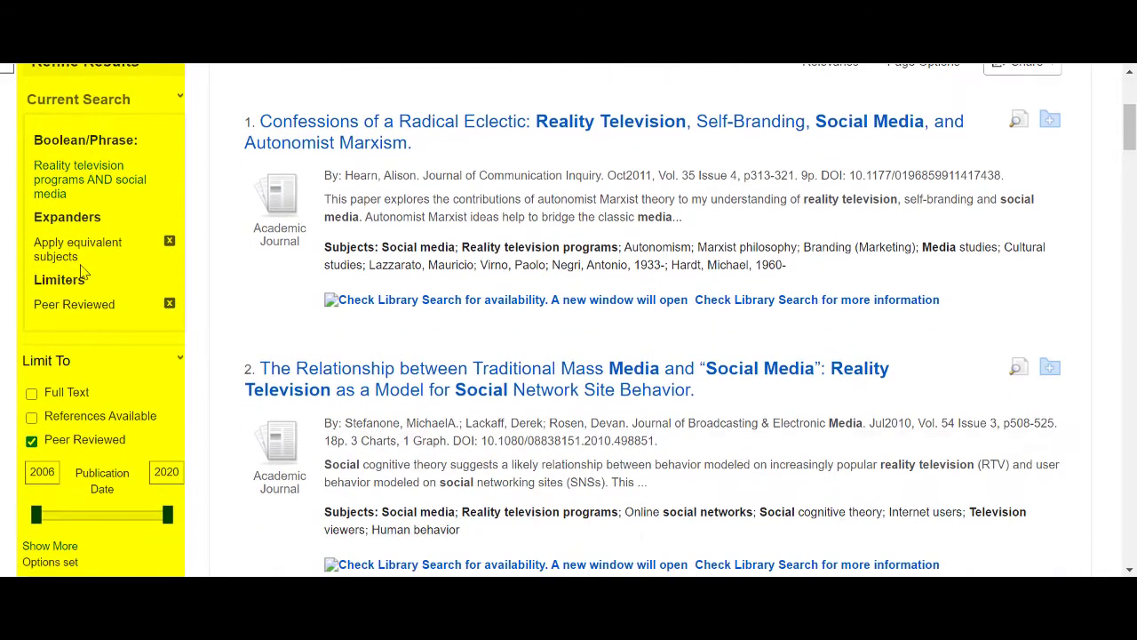
scroll(214, 283, down, 2)
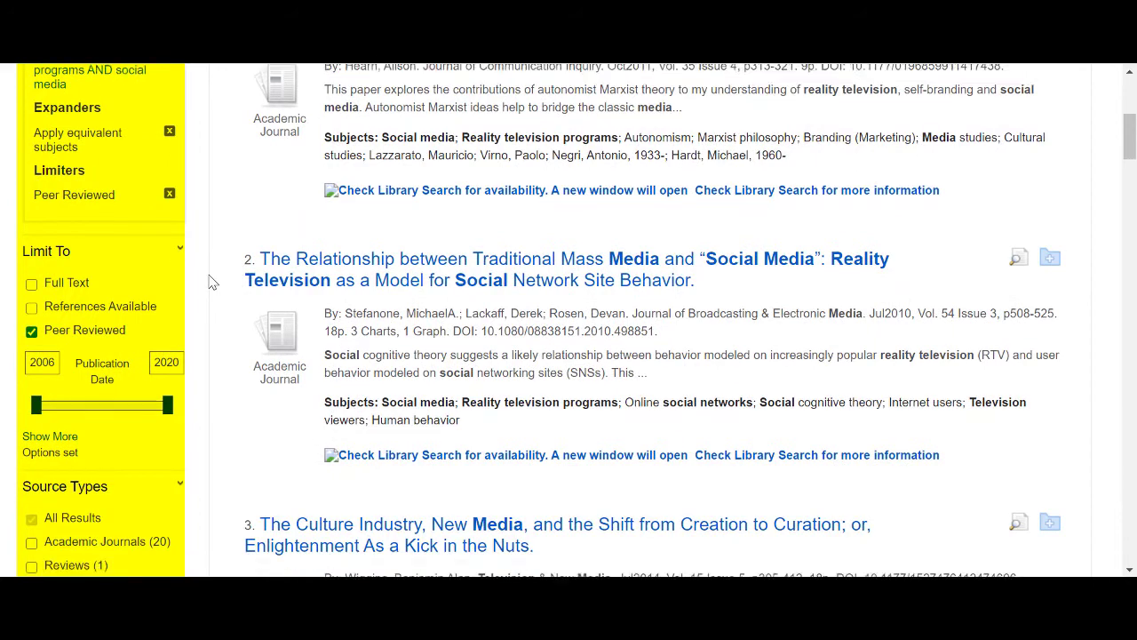
scroll(214, 283, down, 2)
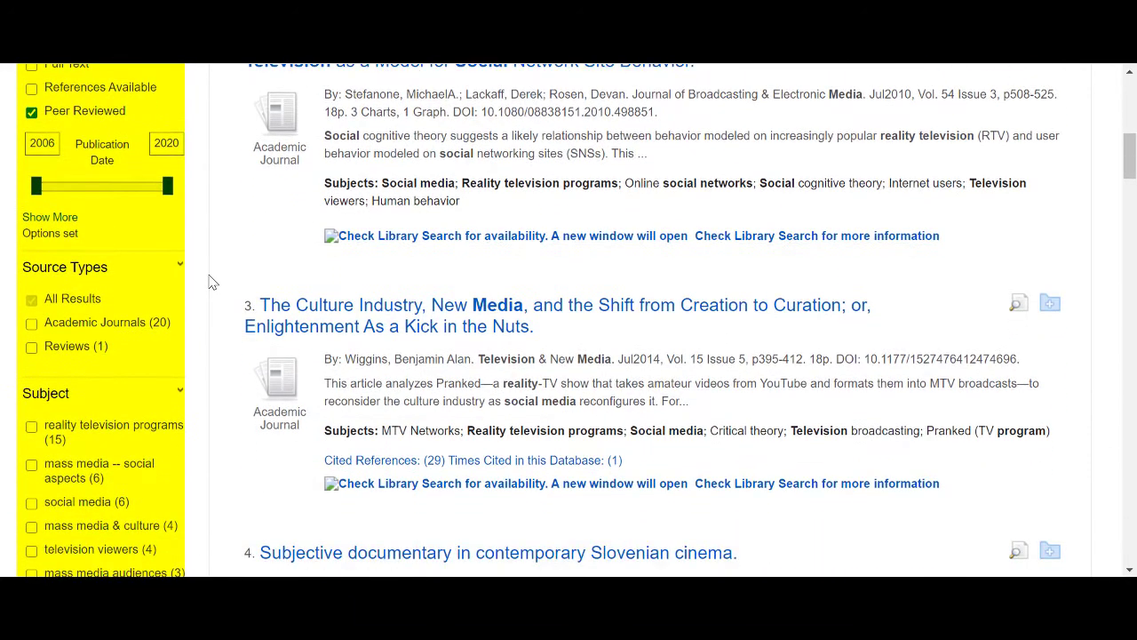
scroll(213, 282, down, 3)
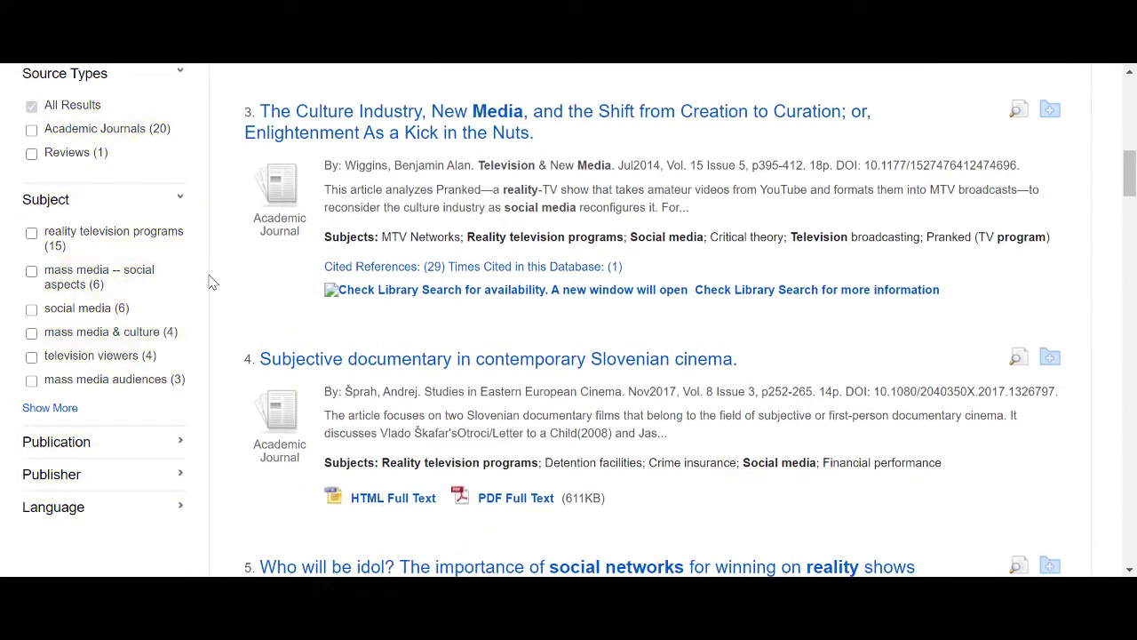
scroll(213, 282, up, 3)
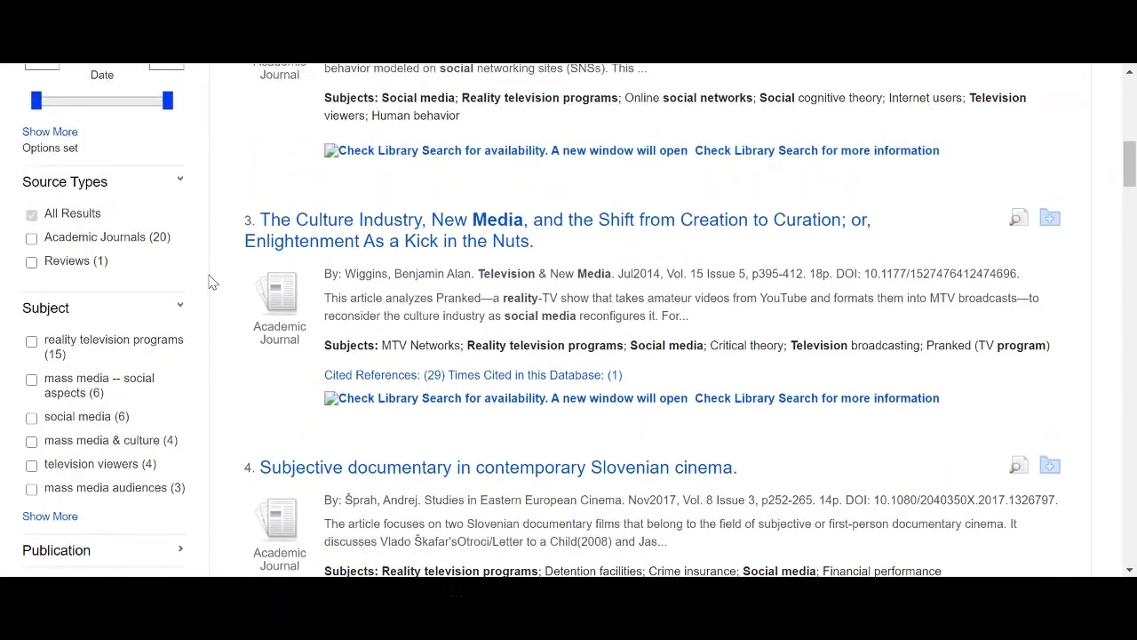
double_click(56, 142)
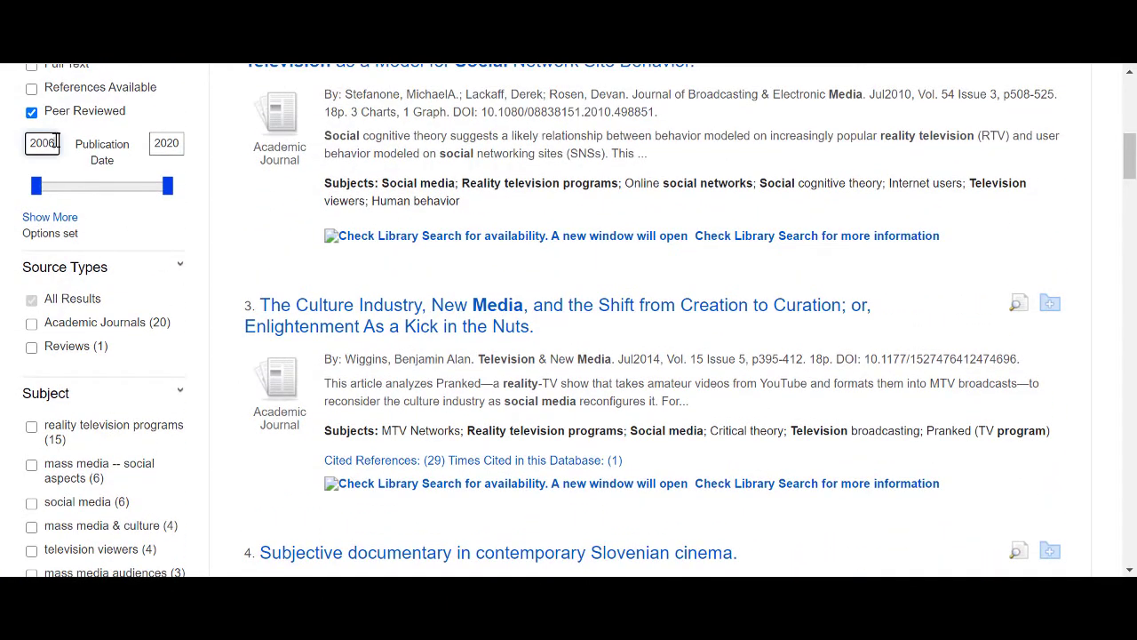
text(2010)
key(Return)
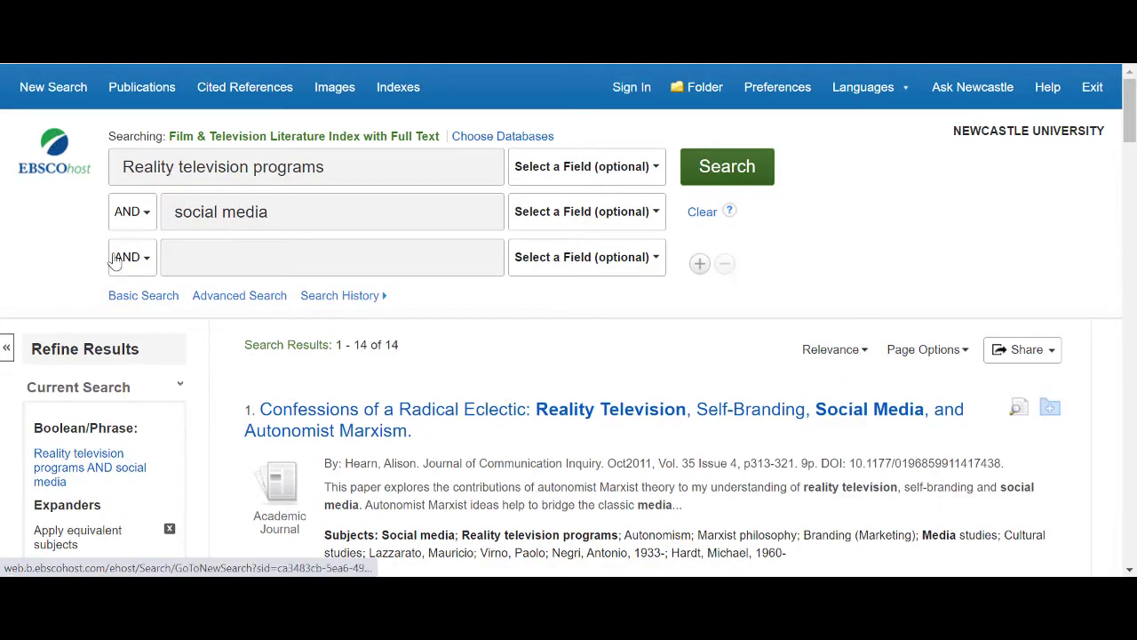
scroll(205, 401, down, 3)
scroll(202, 402, down, 5)
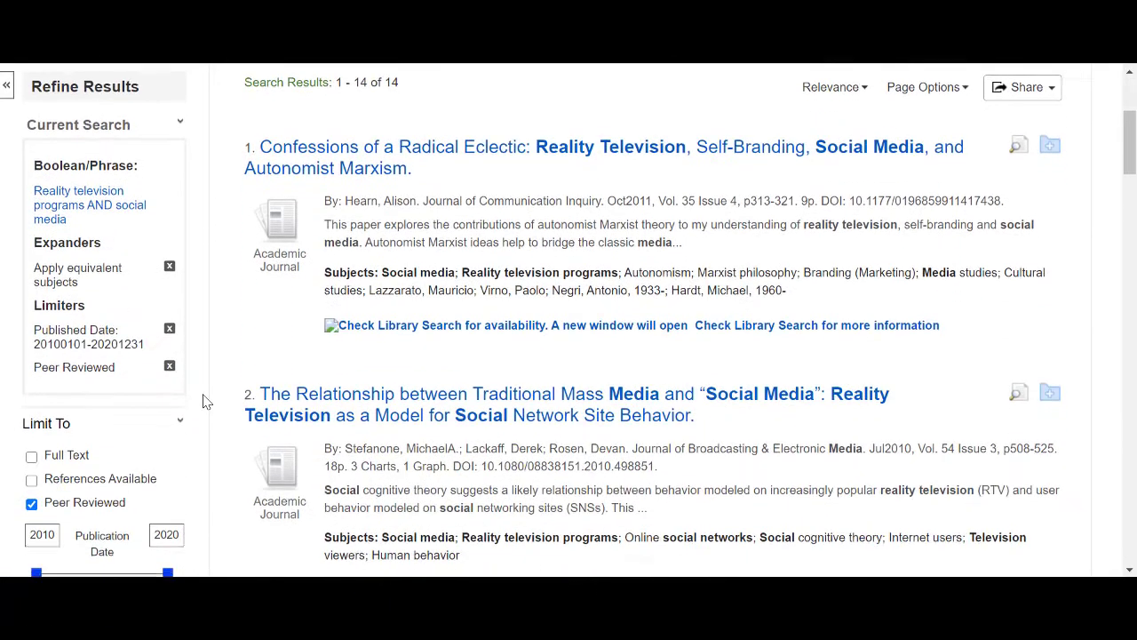
scroll(202, 402, down, 2)
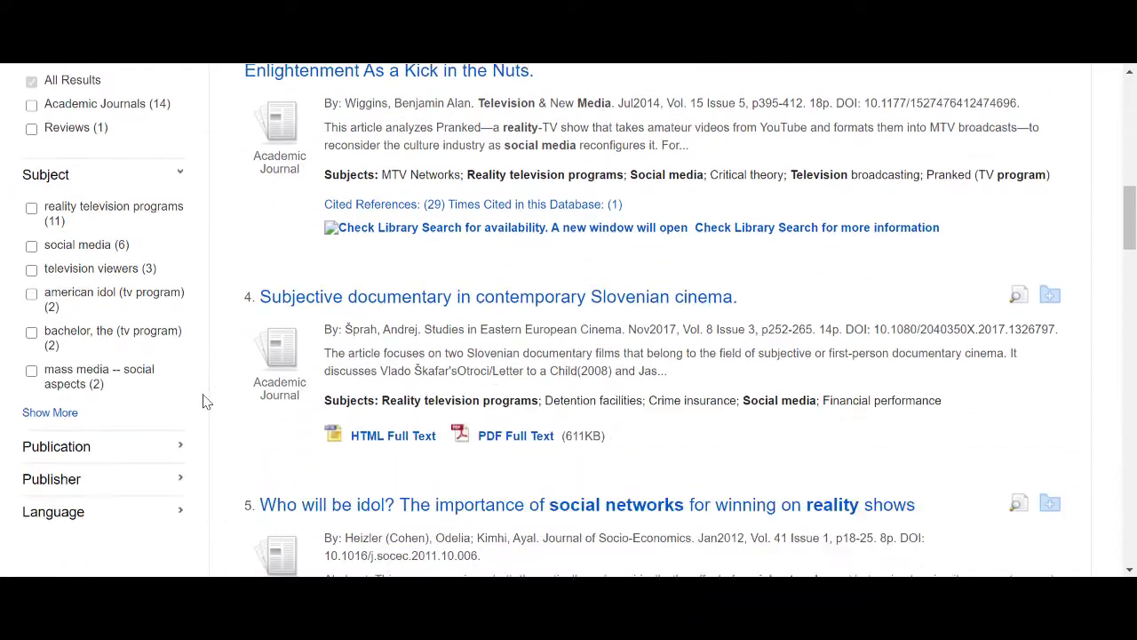
- Filter by the subjects reality television programs and social media, leaving 11 articles
click(75, 418)
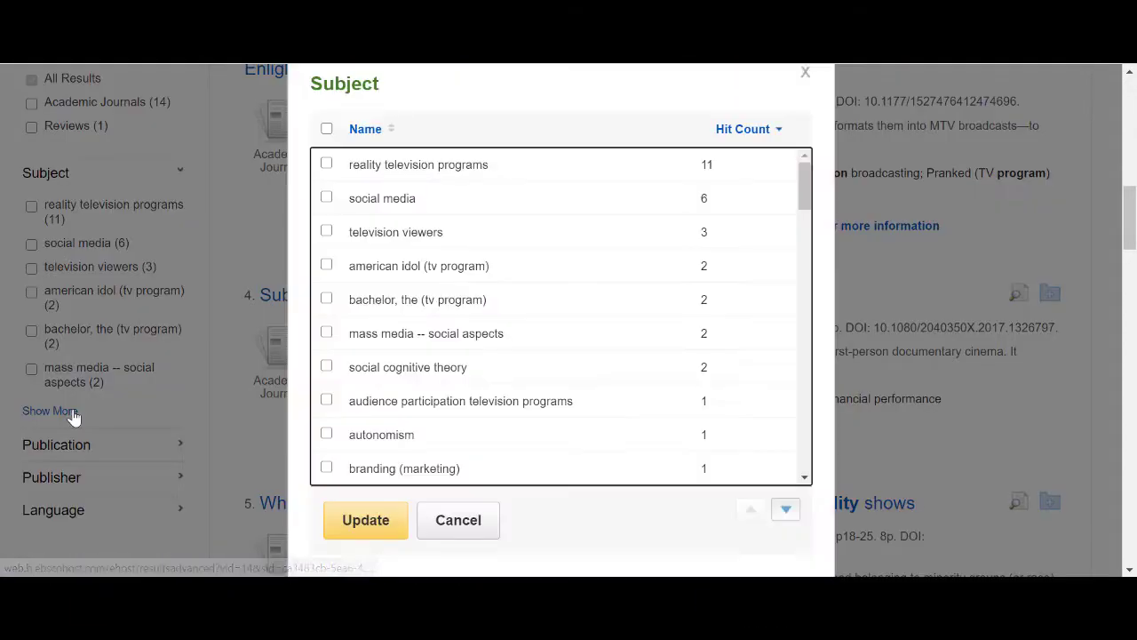
click(326, 163)
click(326, 197)
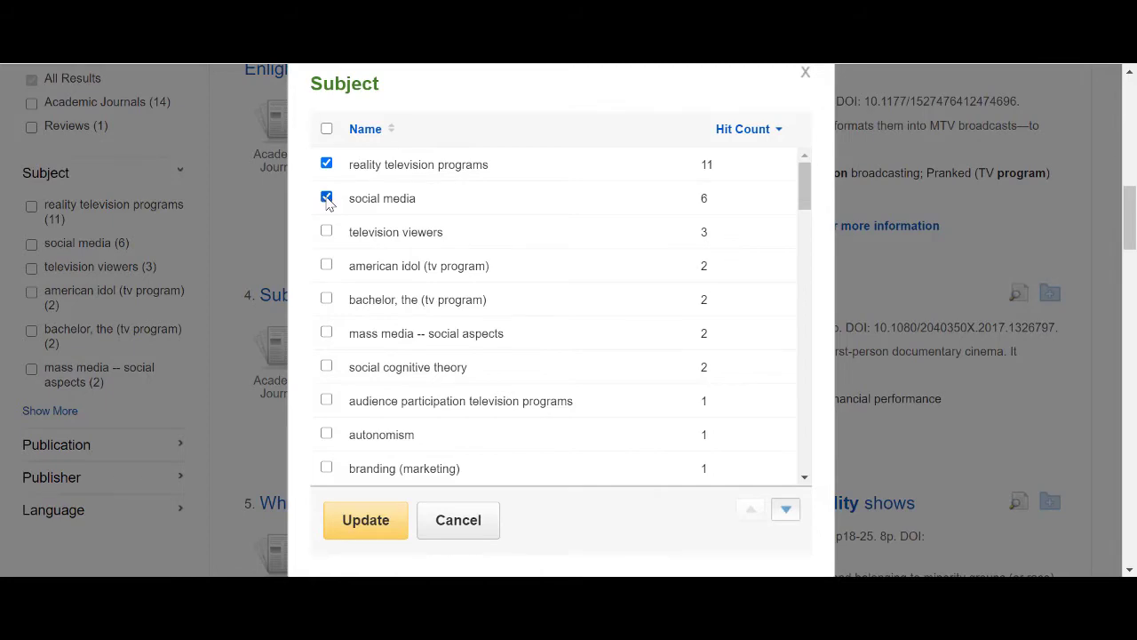
click(372, 523)
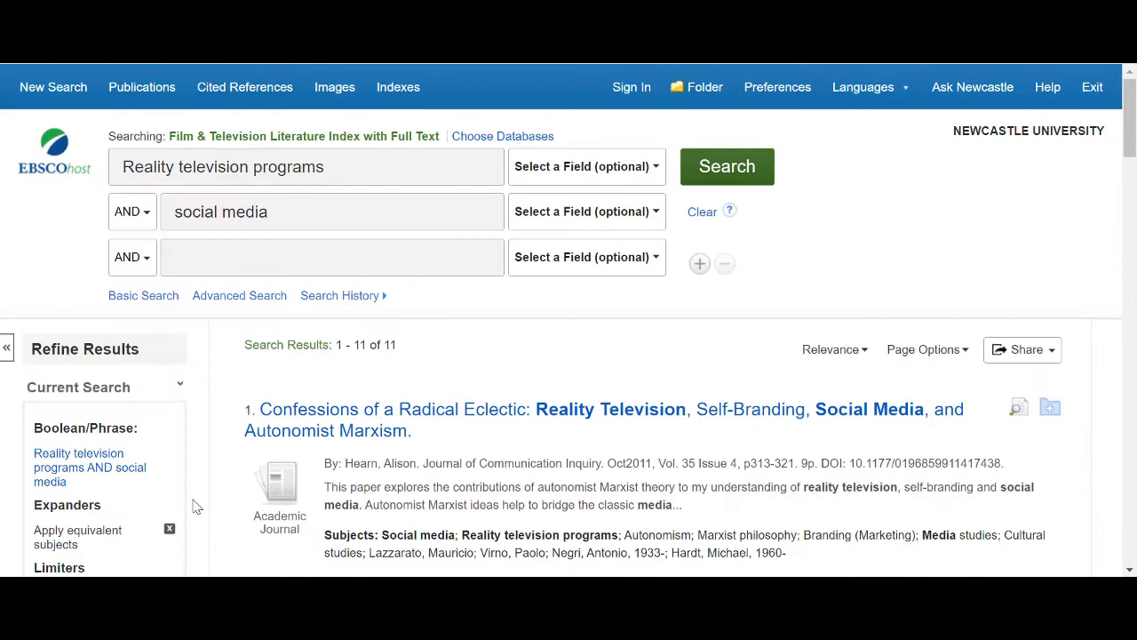
- Sort the results by Date Newest
scroll(220, 369, down, 1)
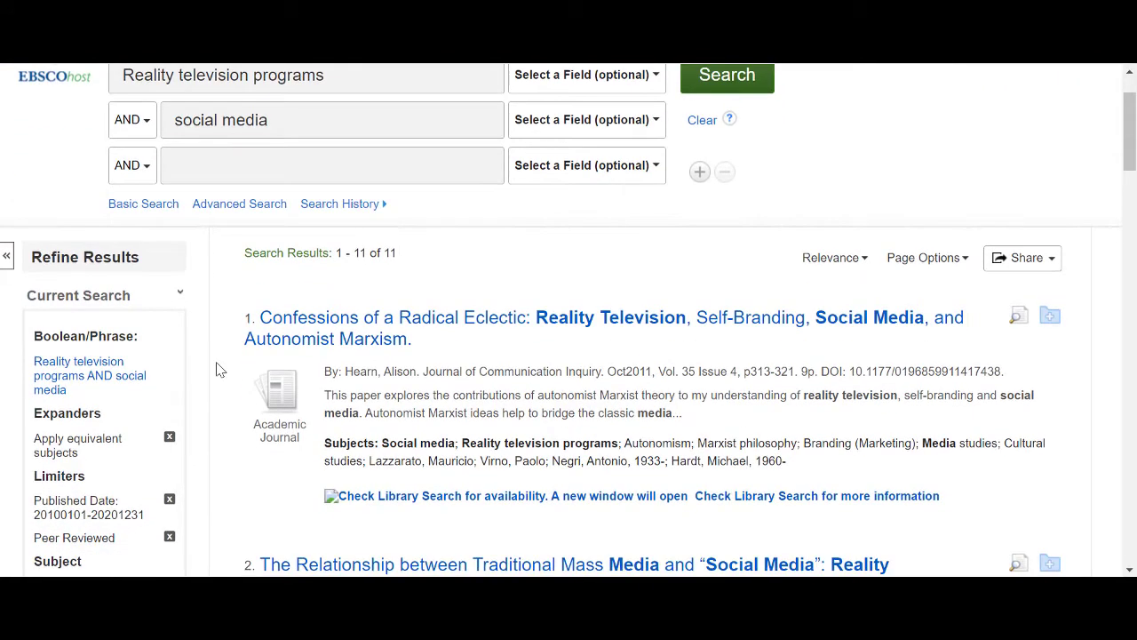
scroll(220, 369, down, 2)
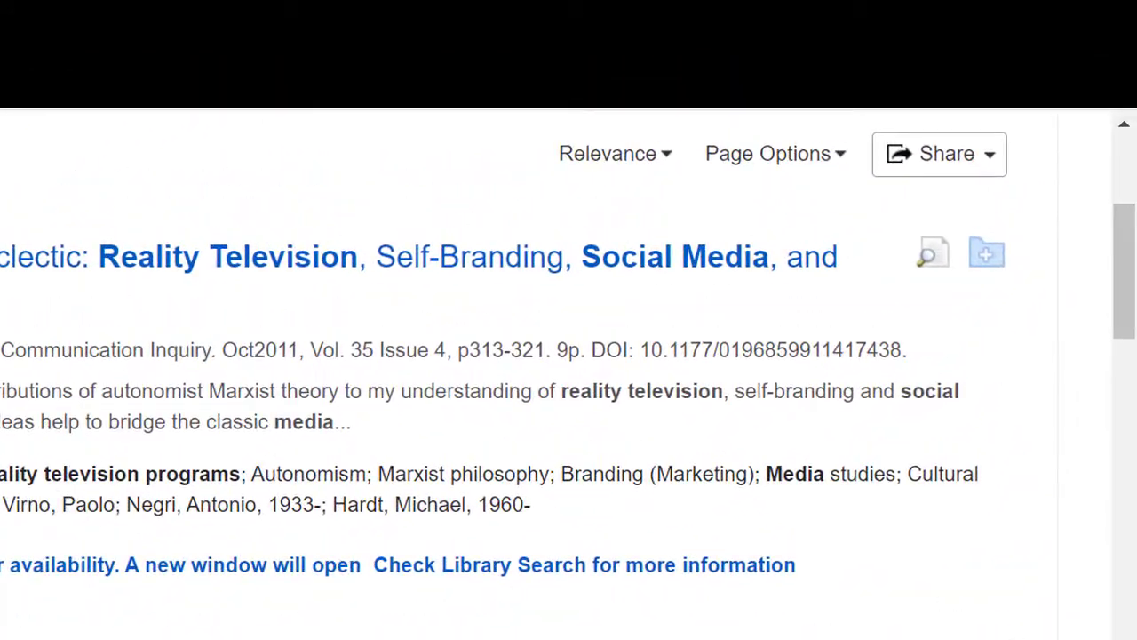
click(665, 164)
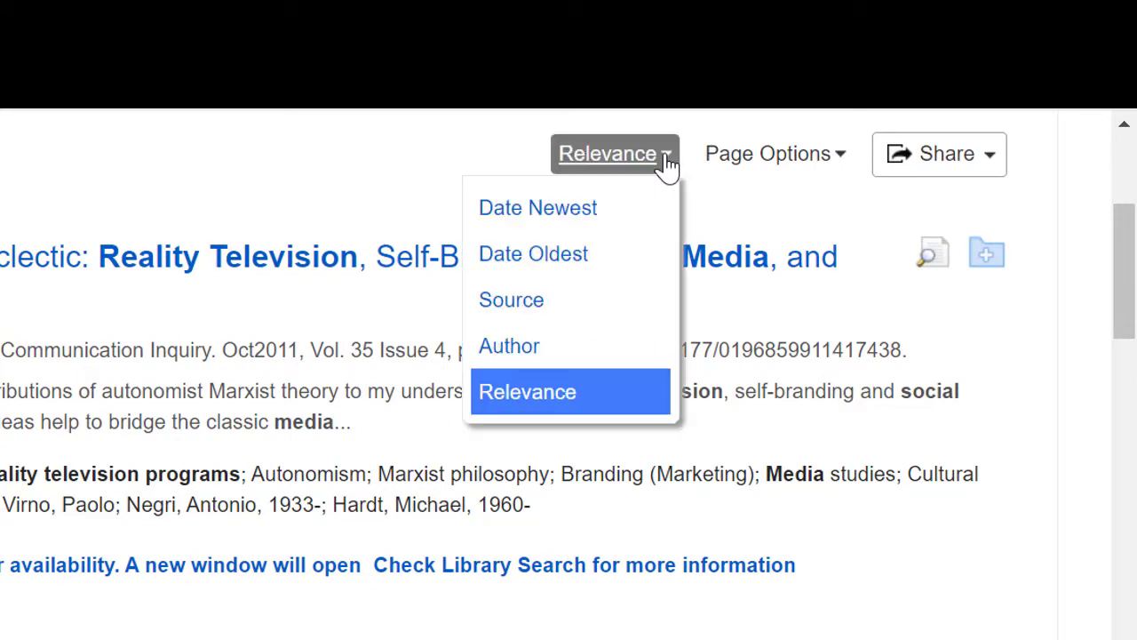
click(582, 213)
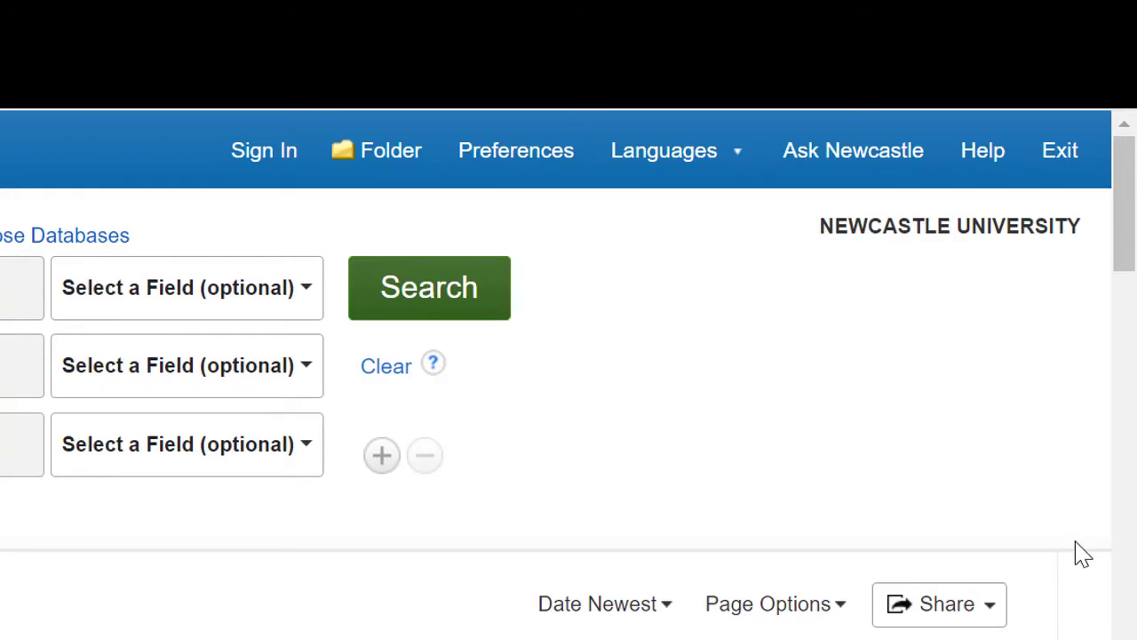
- Preview the first result and add 'Live reality television' to the folder
scroll(1082, 552, down, 4)
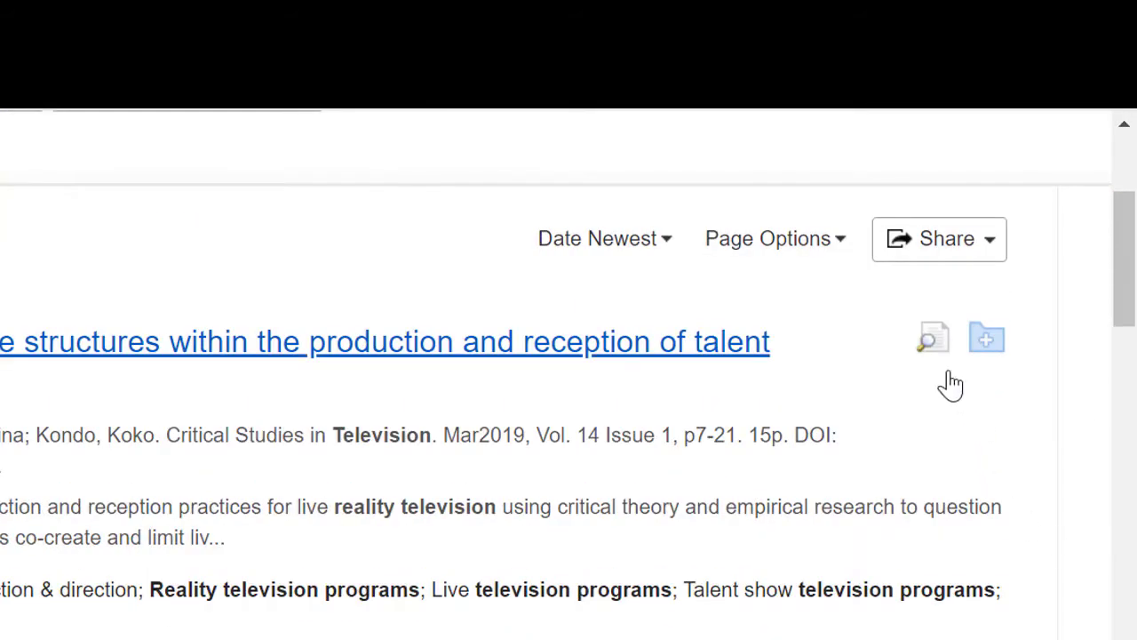
mouse_move(942, 351)
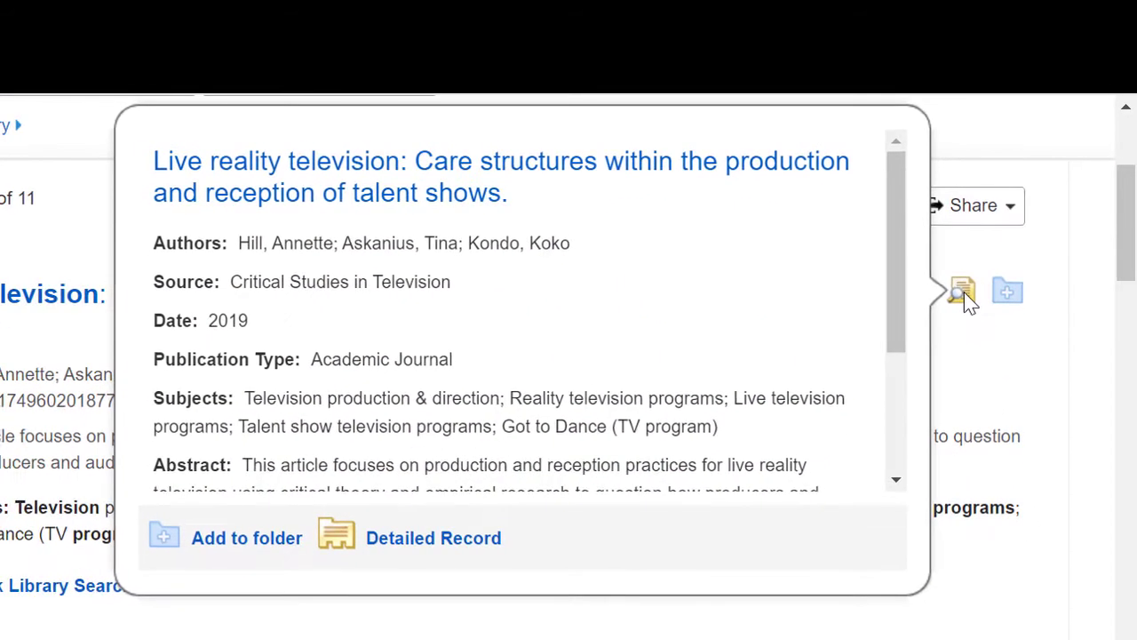
scroll(851, 316, down, 2)
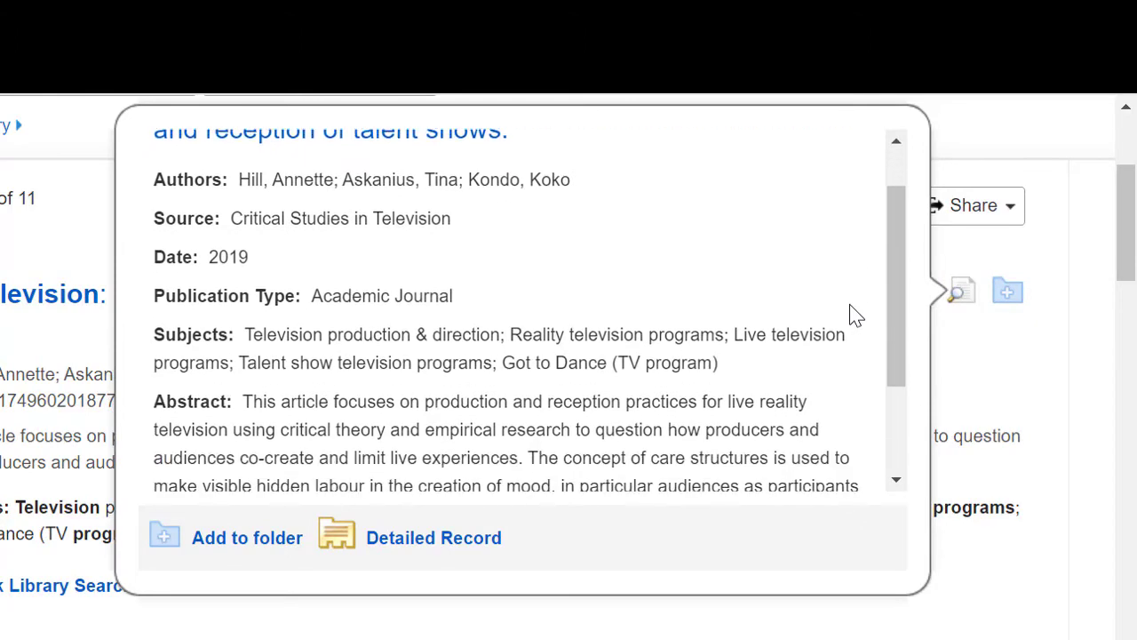
scroll(853, 307, down, 1)
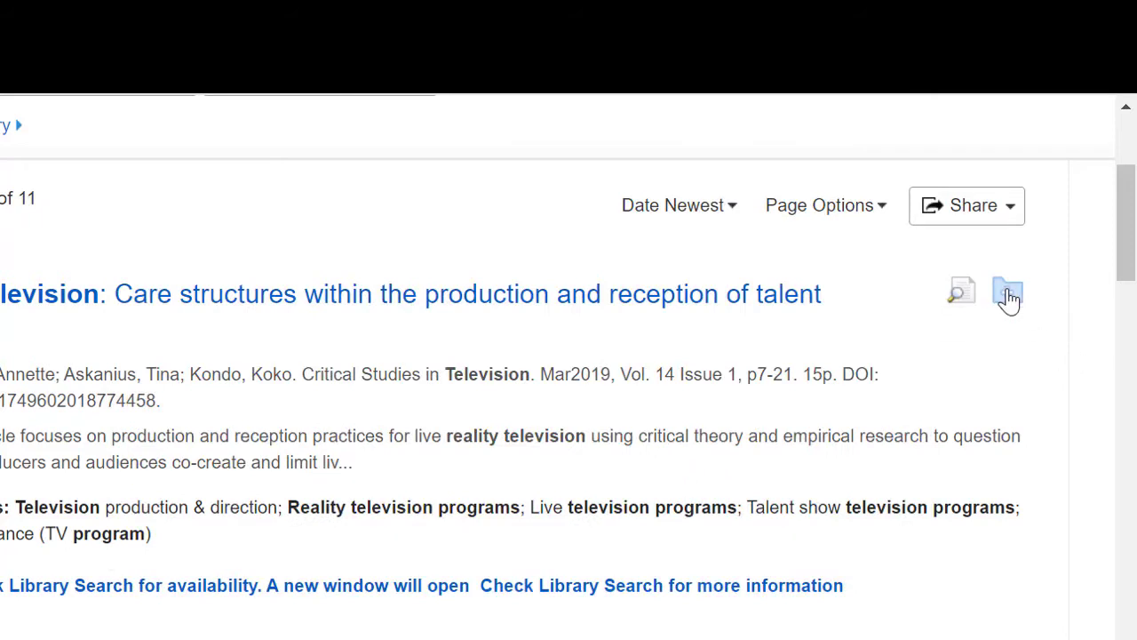
click(1010, 296)
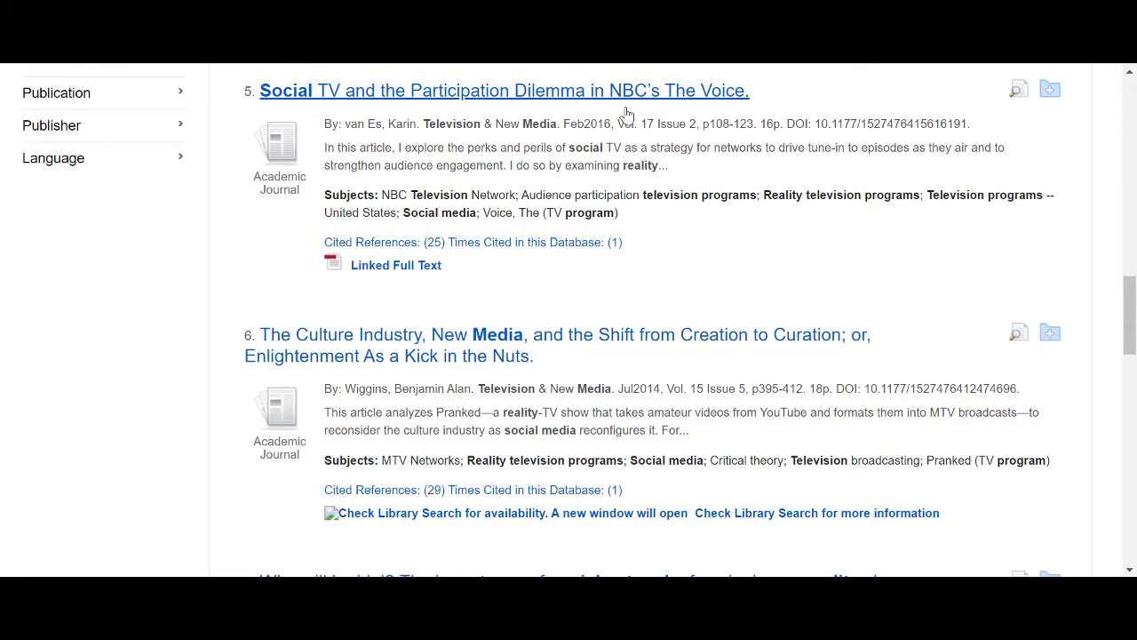
- Open result 5, 'Social TV and the Participation Dilemma in NBC's The Voice', and read its record
click(643, 98)
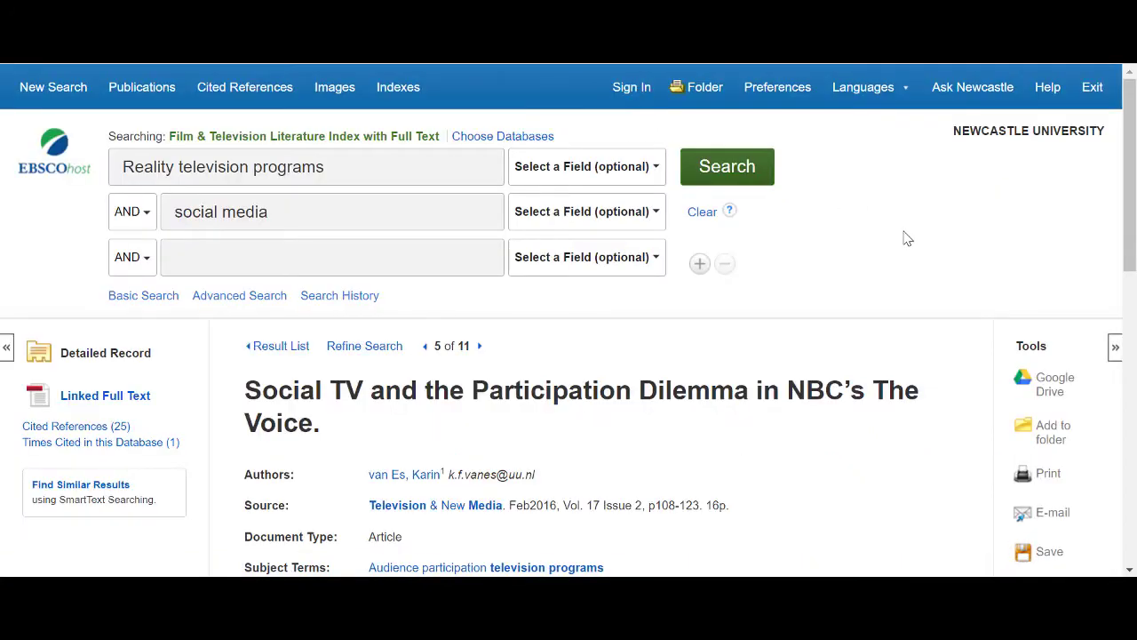
scroll(907, 238, down, 3)
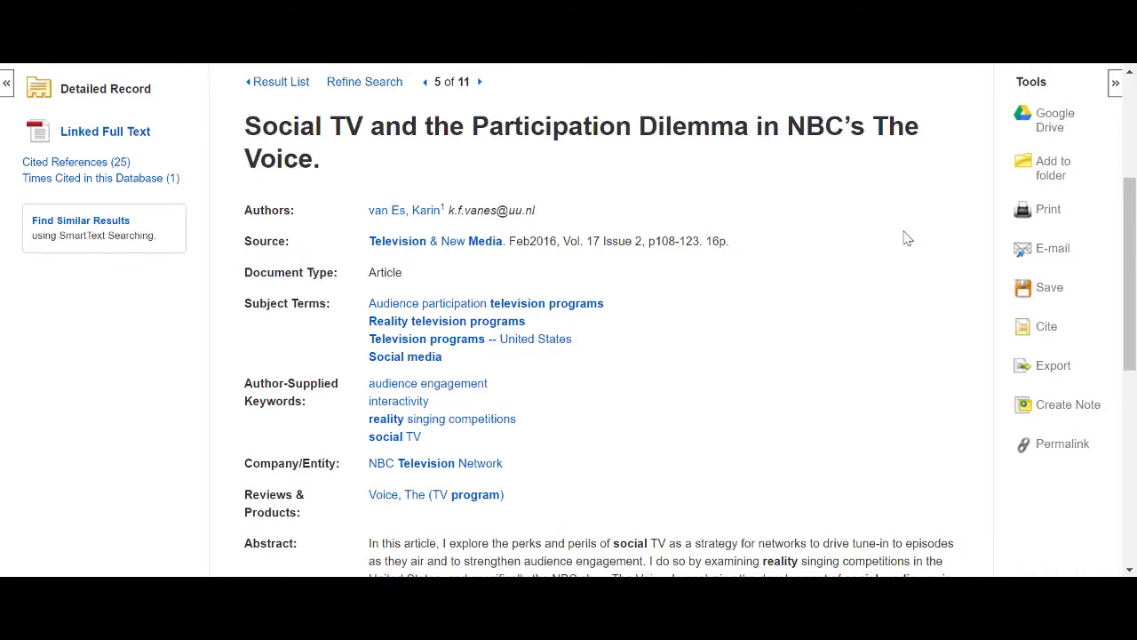
scroll(907, 239, down, 3)
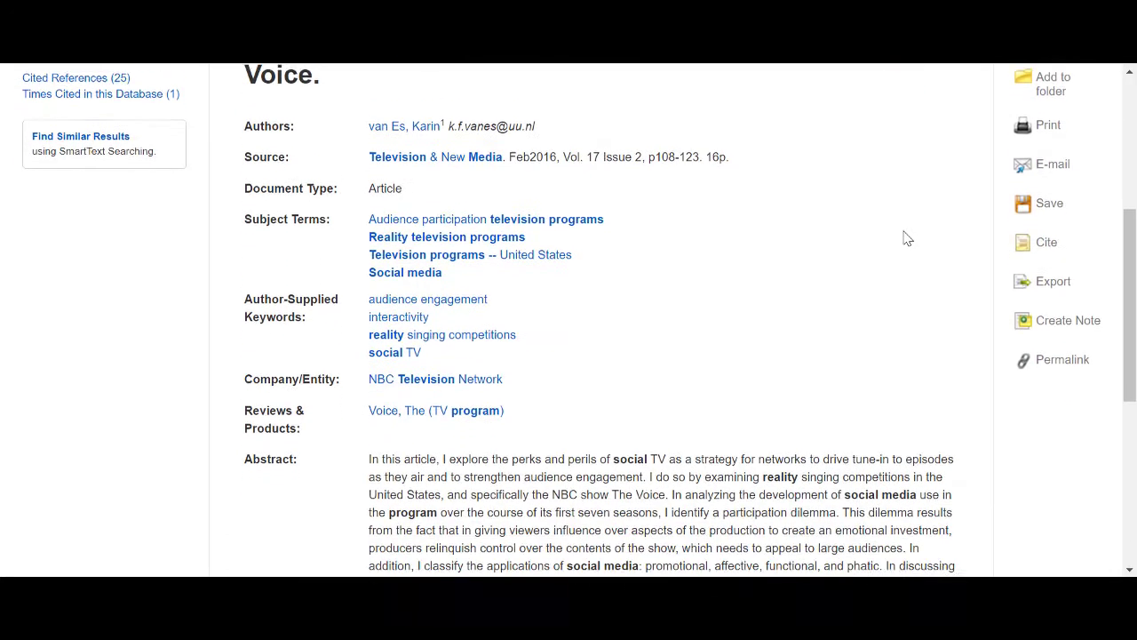
scroll(910, 217, down, 1)
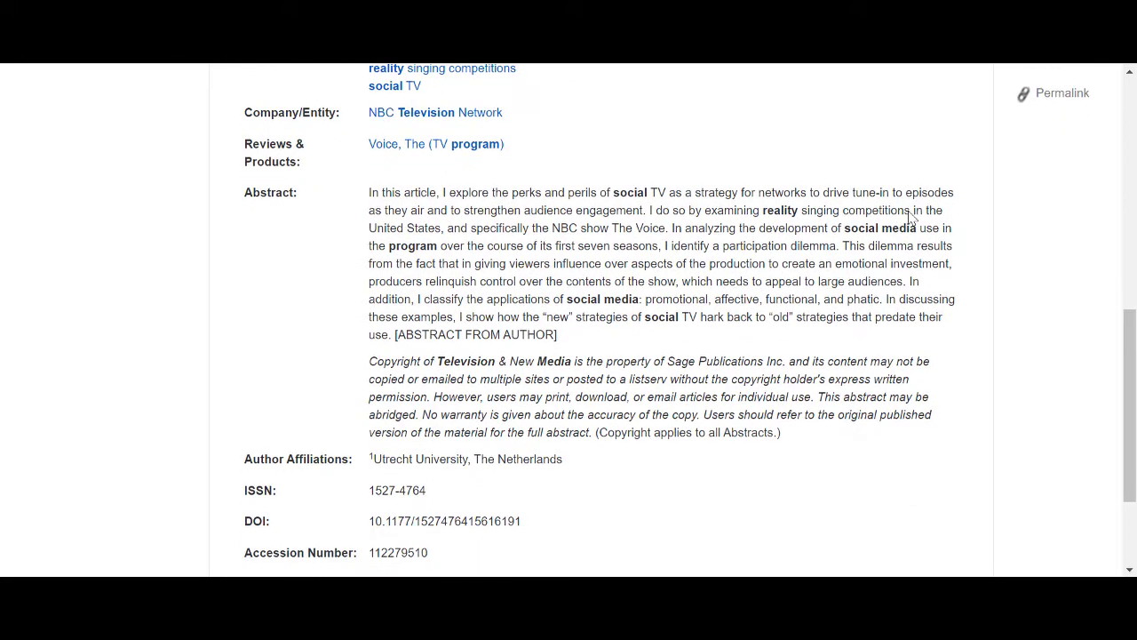
scroll(910, 217, up, 2)
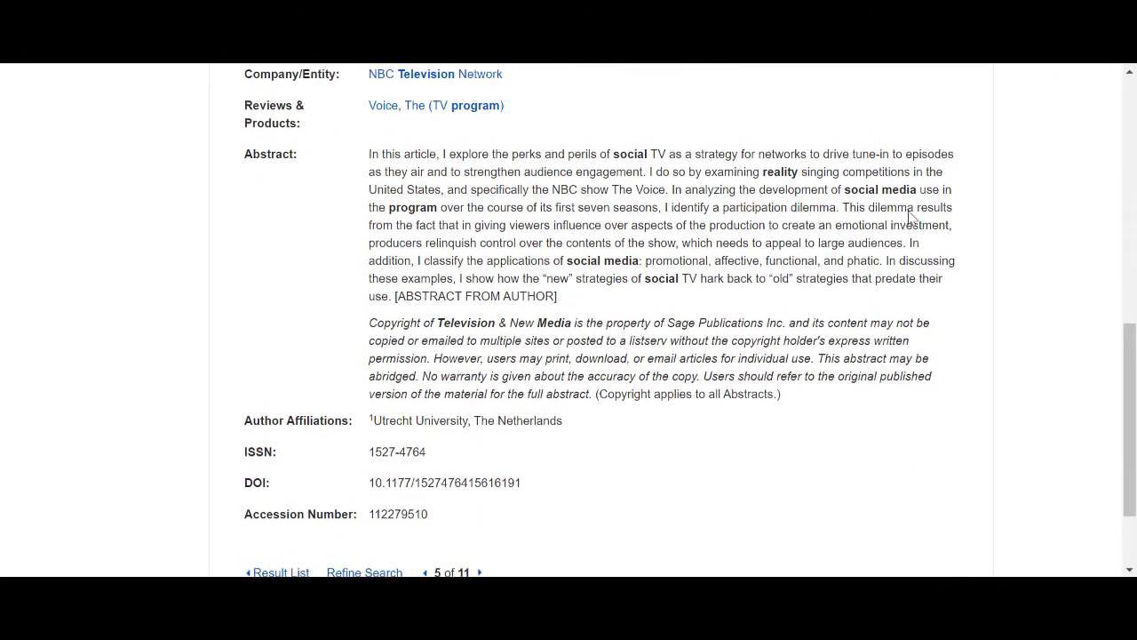
scroll(911, 217, up, 3)
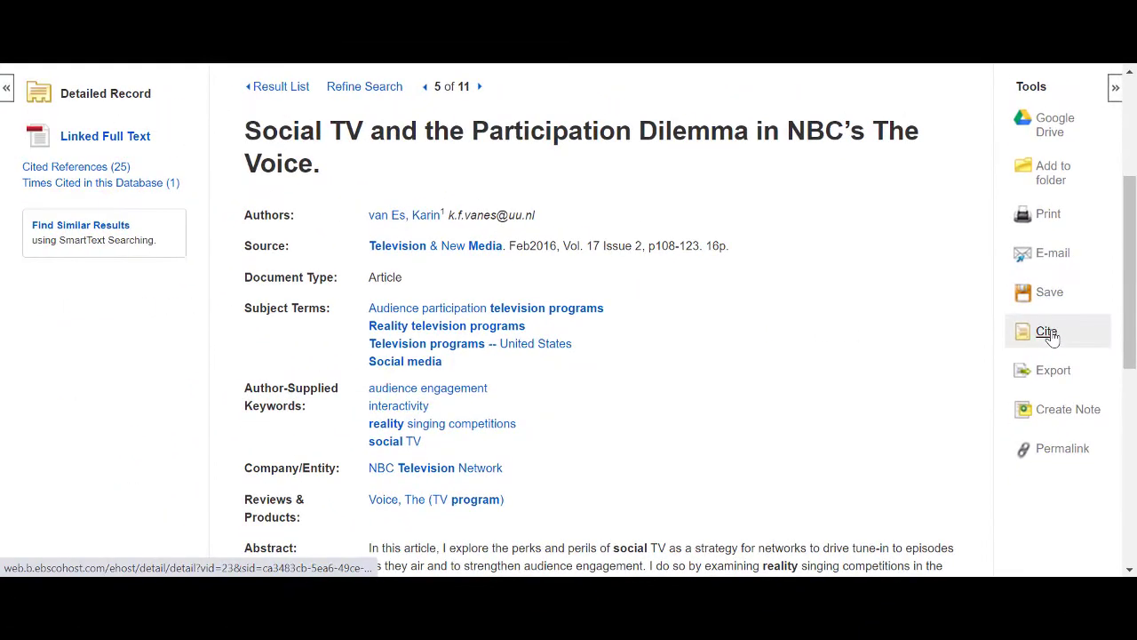
- Show the Social TV record's citations, scrolling down to the APA and Harvard formats
click(1046, 331)
scroll(858, 337, down, 3)
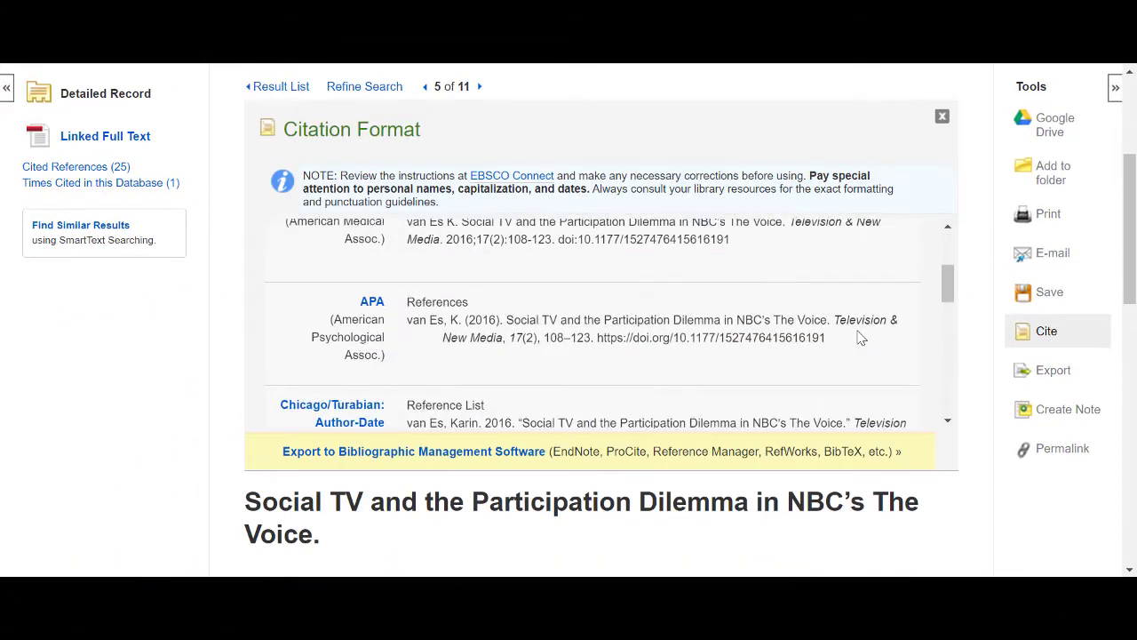
scroll(858, 337, down, 5)
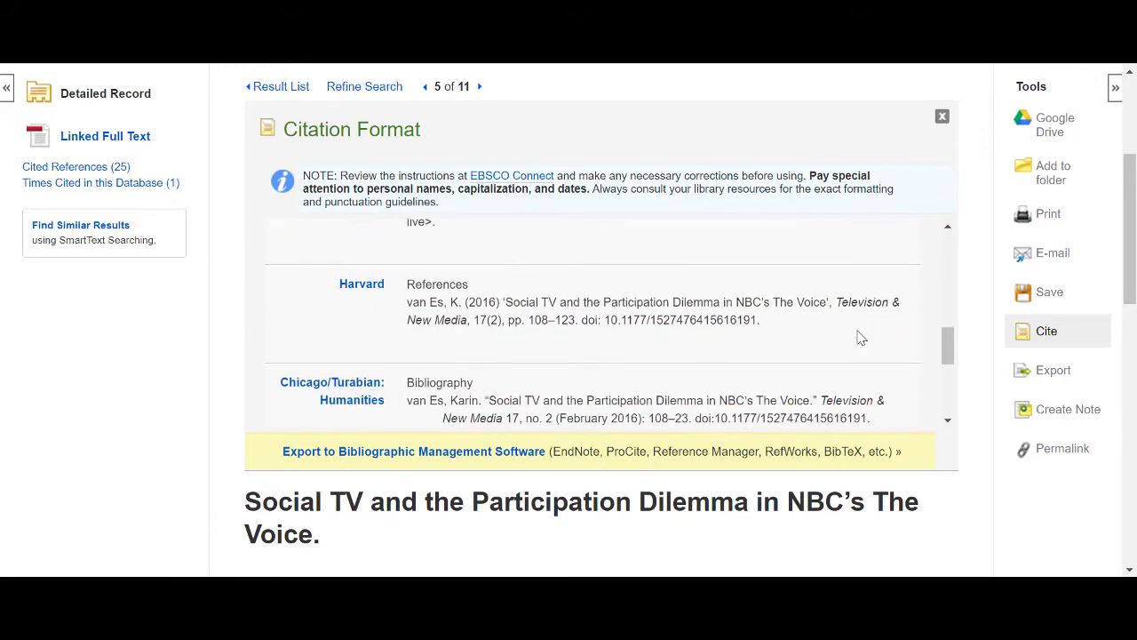
scroll(858, 337, down, 1)
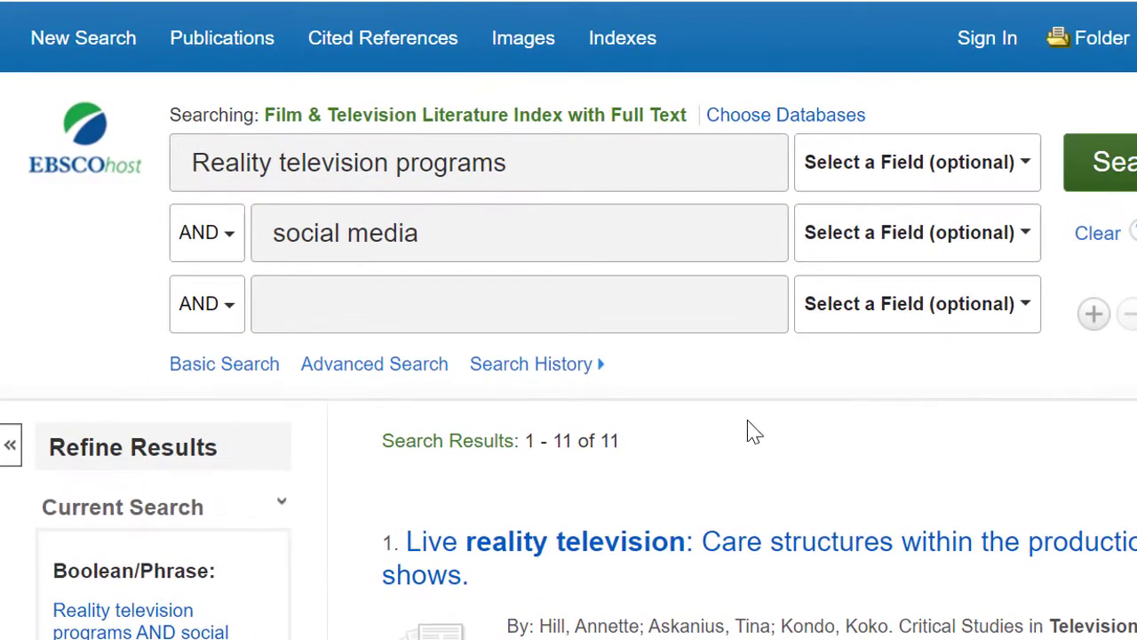
- Open the search history of S1–S4 and tick searches S3 and S4
click(540, 373)
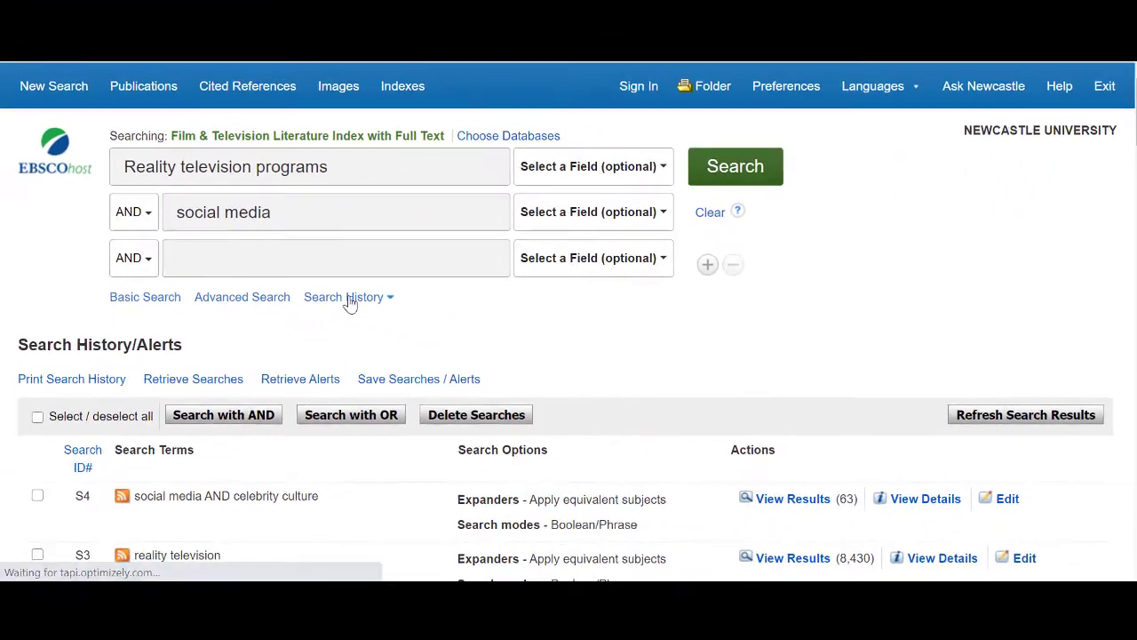
scroll(710, 327, down, 4)
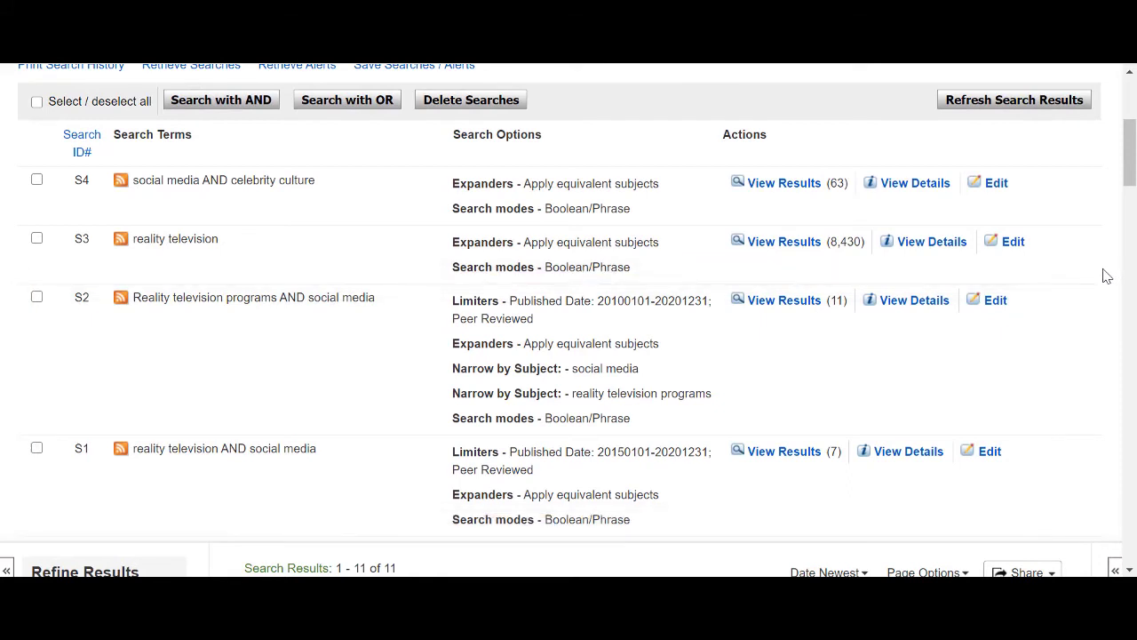
click(36, 238)
click(36, 180)
scroll(370, 178, up, 1)
scroll(370, 178, up, 1)
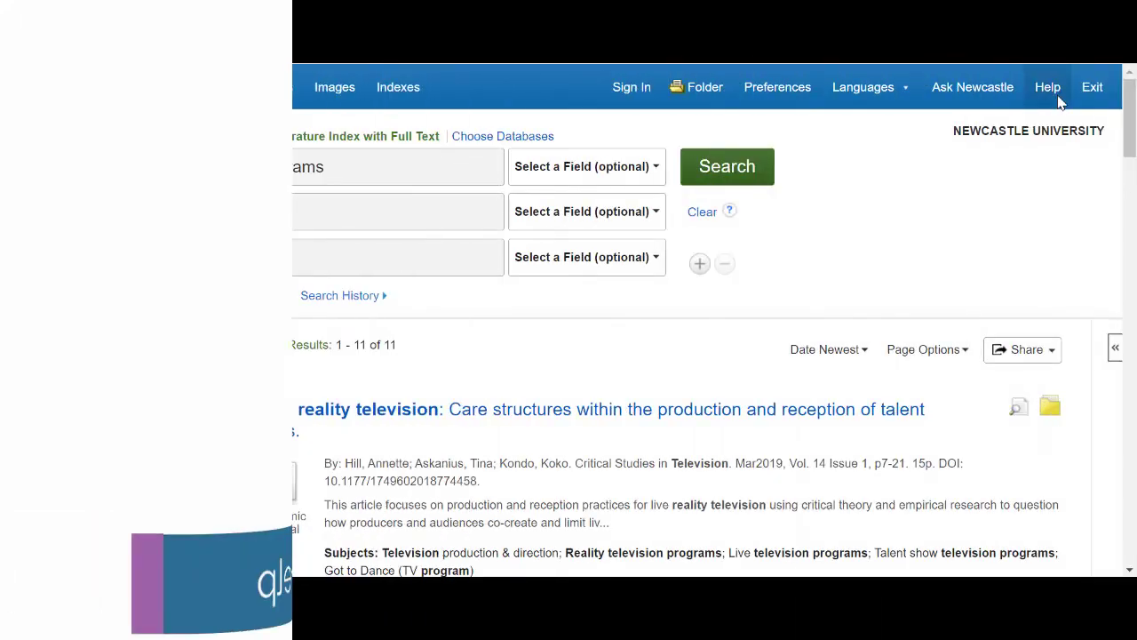
- Open the EBSCOhost Research Databases help pop-up window
click(1047, 87)
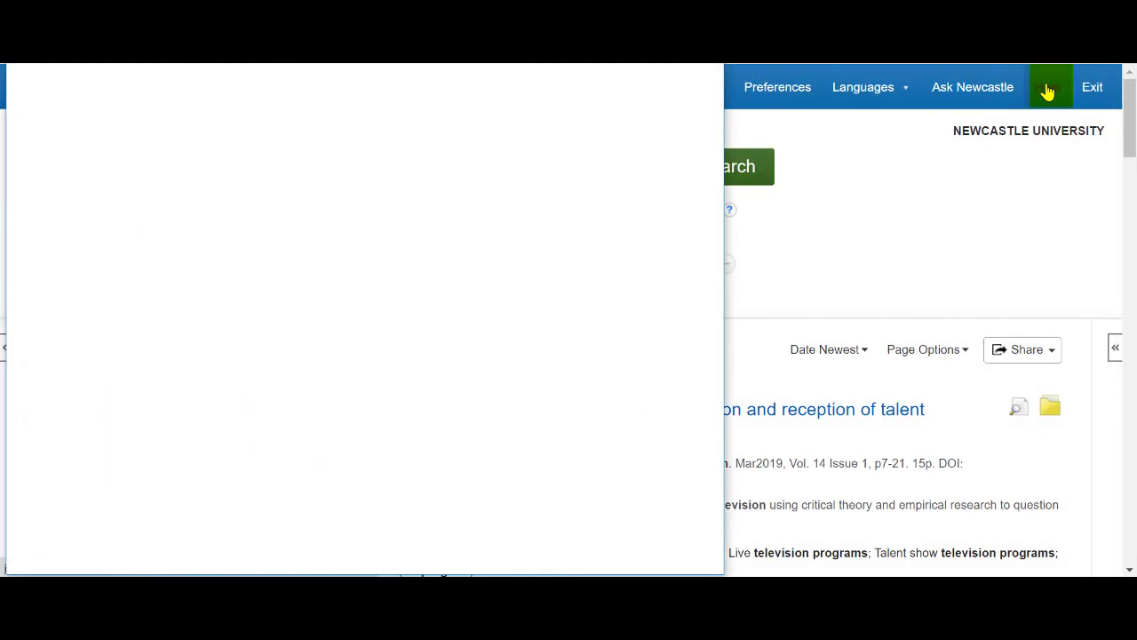